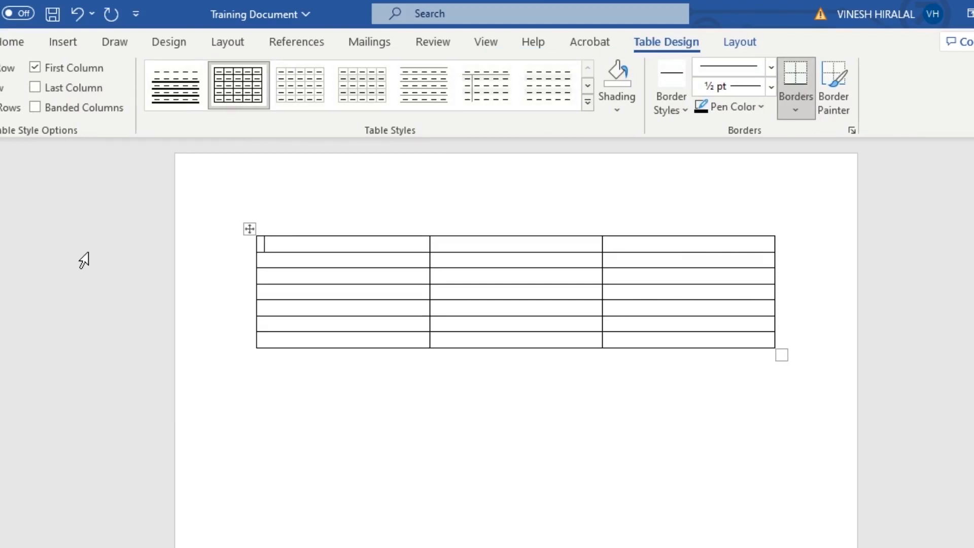
Step: Insert a new column to the right of the table's first column
{"action": "right_click", "coordinate": [400, 247]}
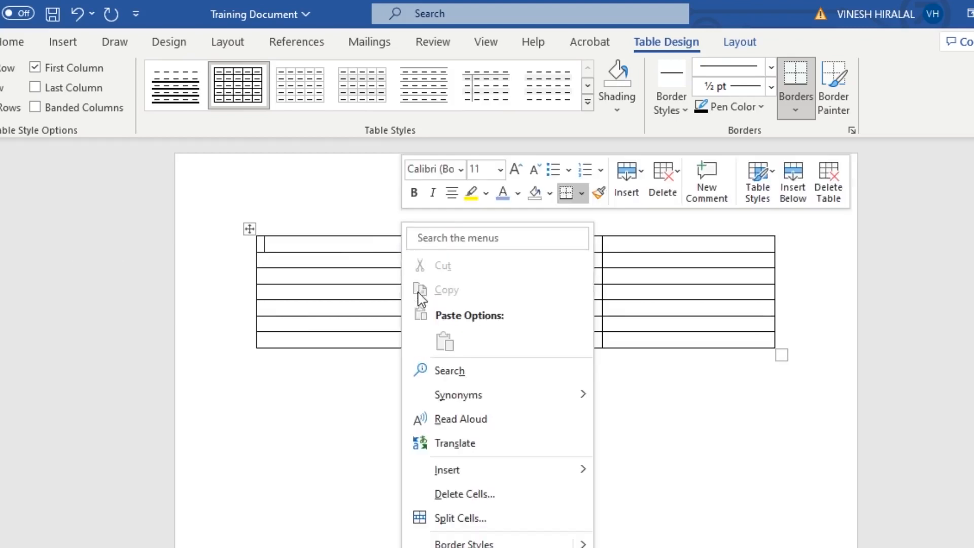
{"action": "mouse_move", "coordinate": [457, 477]}
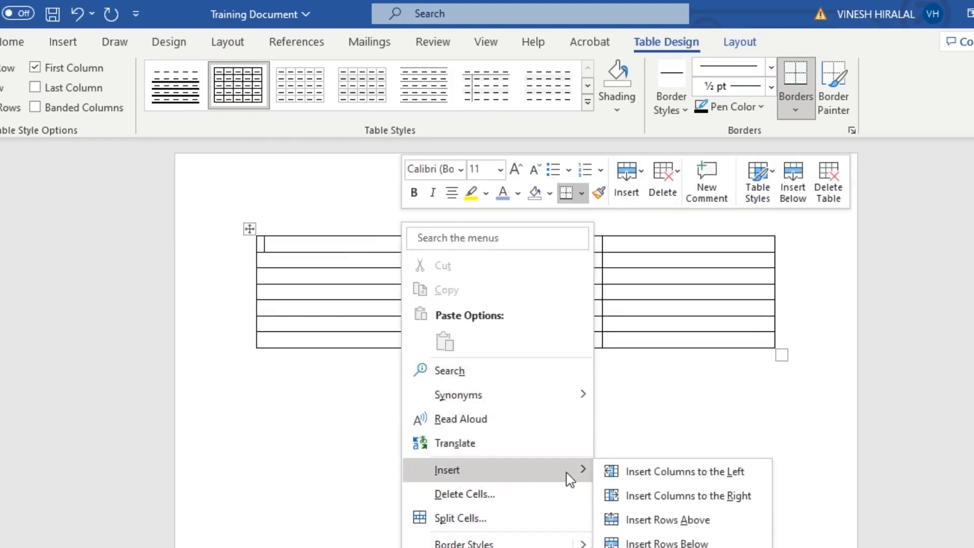
{"action": "left_click", "coordinate": [629, 502]}
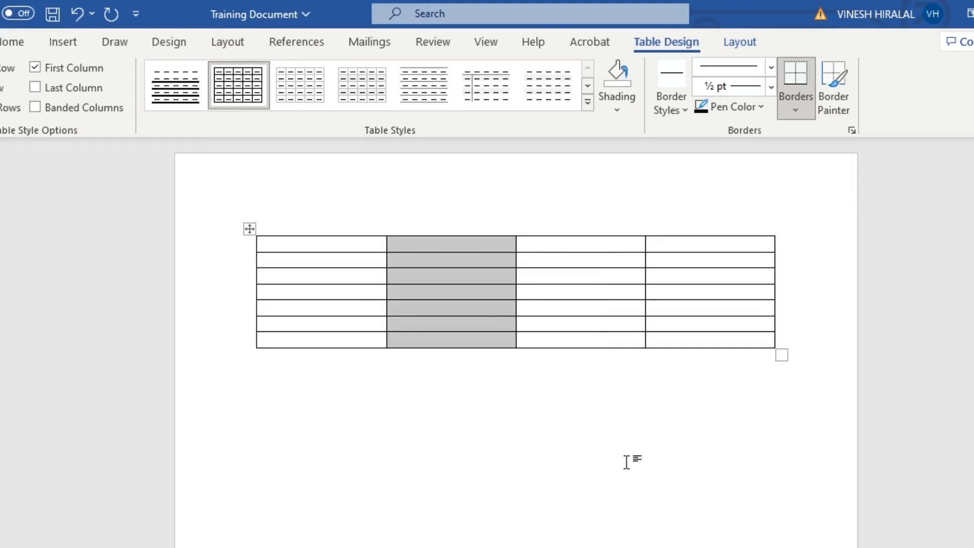
{"action": "left_click", "coordinate": [520, 377]}
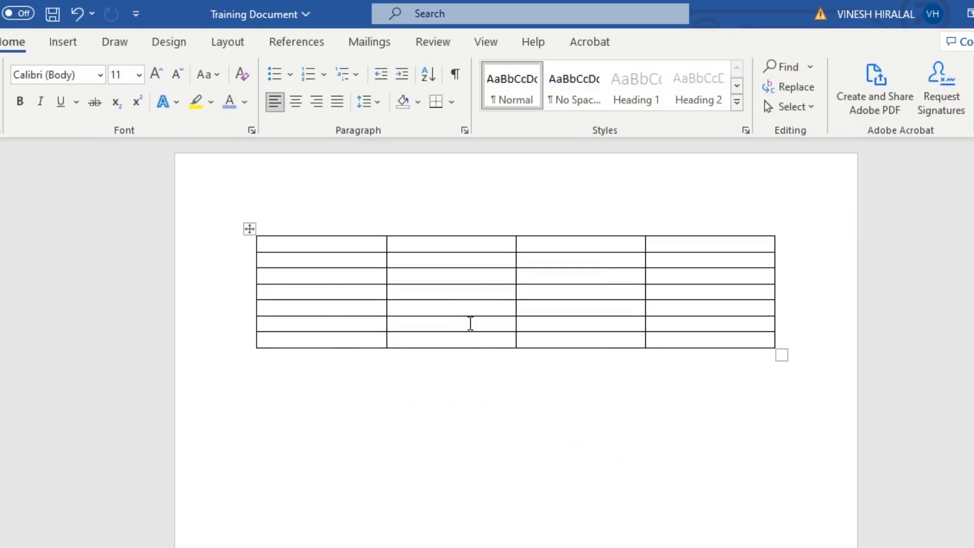
Step: Delete the second column of the table and undo the deletion
{"action": "left_click", "coordinate": [422, 243]}
{"action": "right_click", "coordinate": [422, 244]}
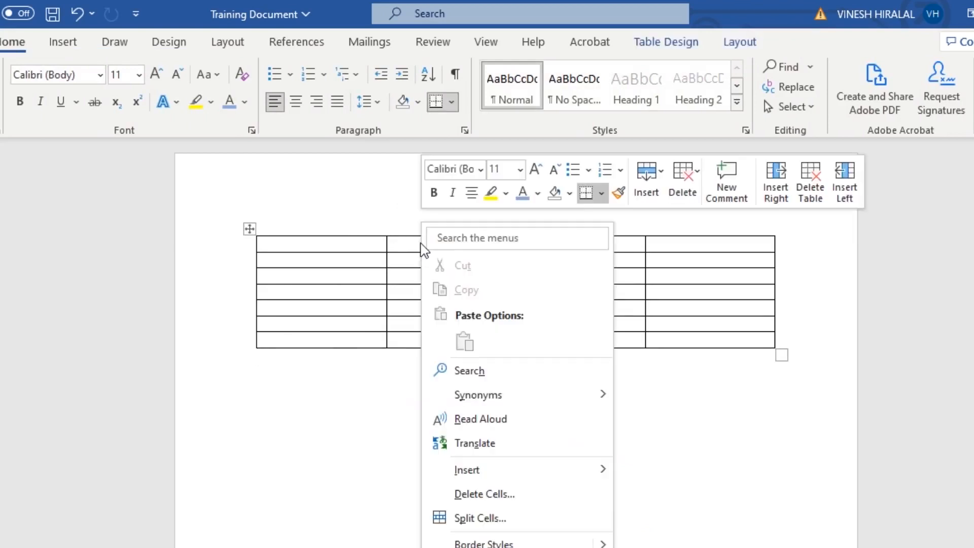
{"action": "left_click", "coordinate": [521, 494]}
{"action": "left_click", "coordinate": [542, 329]}
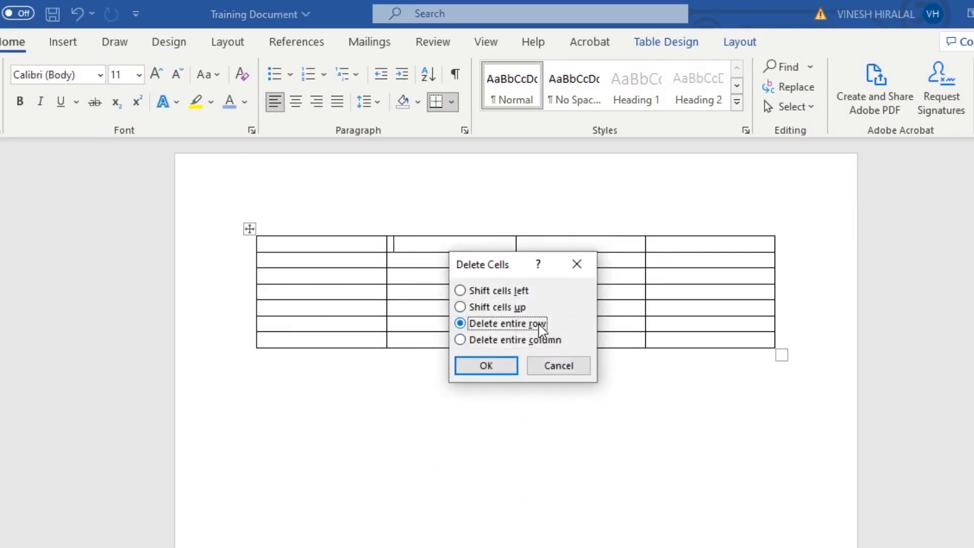
{"action": "left_click", "coordinate": [545, 340]}
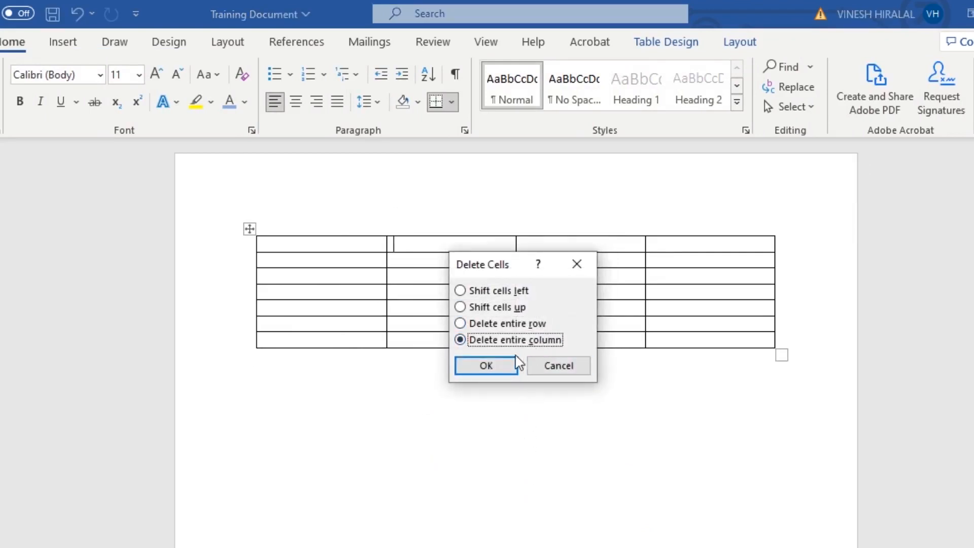
{"action": "left_click", "coordinate": [510, 370]}
{"action": "left_click", "coordinate": [511, 373]}
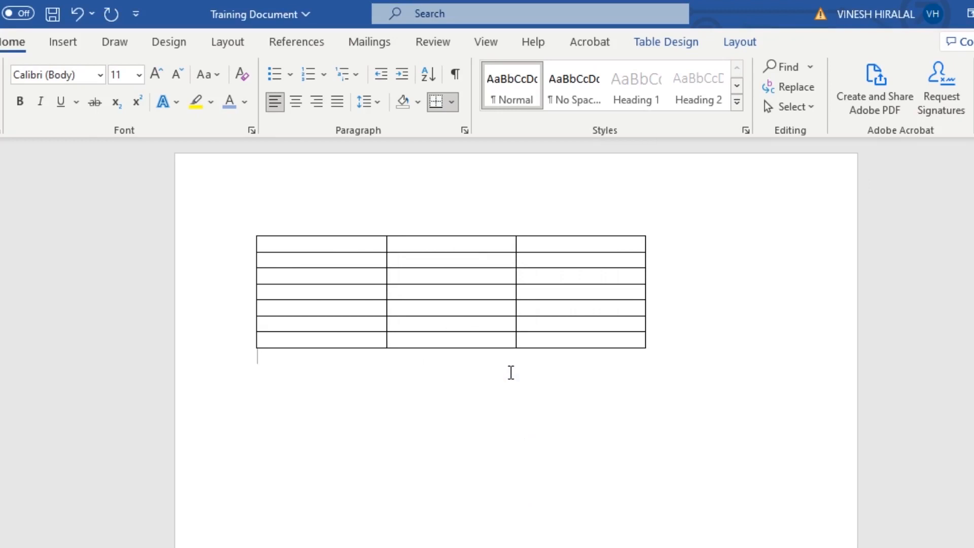
{"action": "key", "text": "ctrl+z"}
Step: Select the whole table and choose the double-line theme border style
{"action": "left_click_drag", "start_coordinate": [359, 244], "coordinate": [699, 334]}
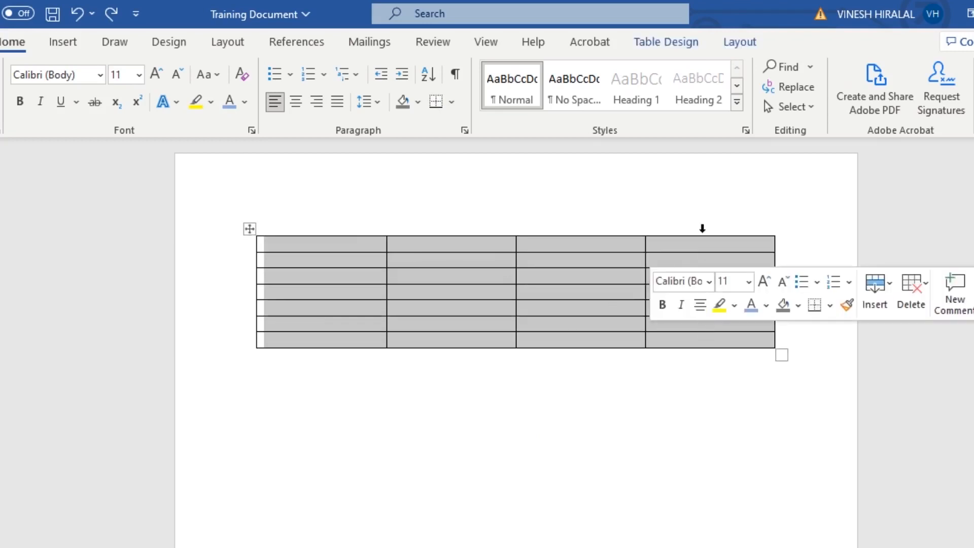
{"action": "left_click", "coordinate": [667, 43]}
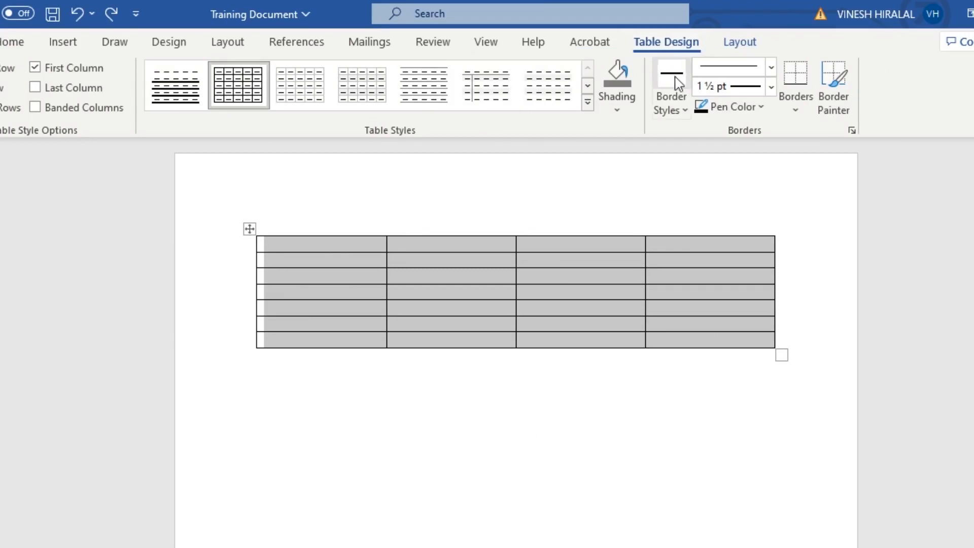
{"action": "left_click", "coordinate": [685, 112]}
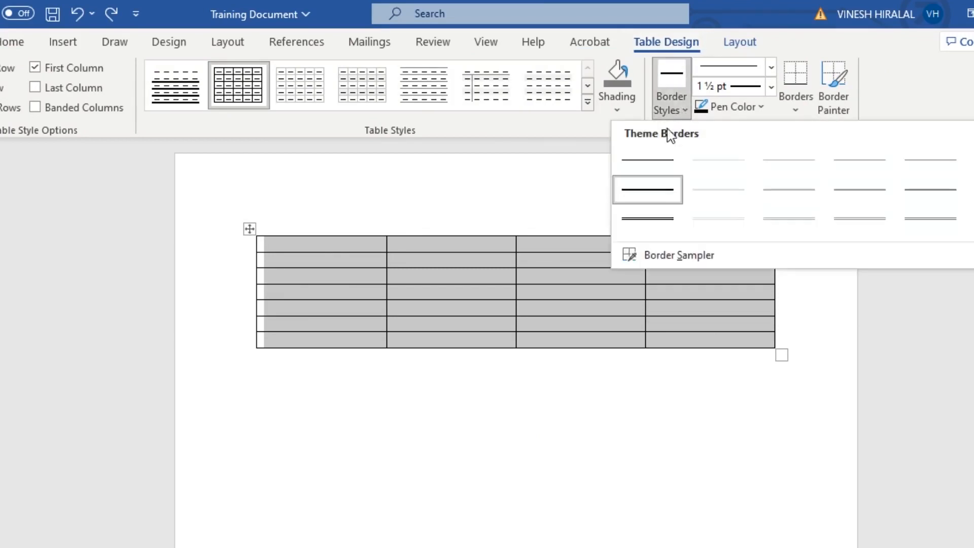
{"action": "left_click", "coordinate": [649, 218]}
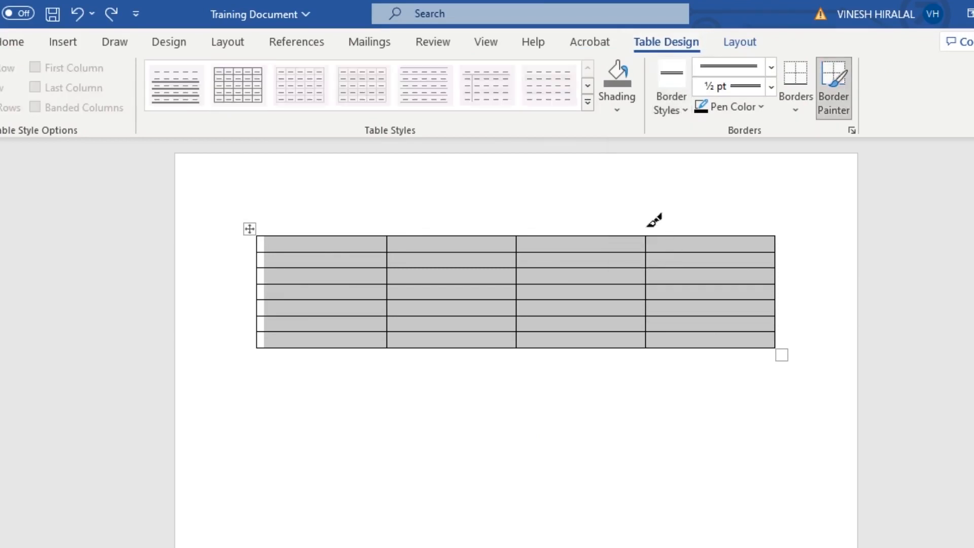
Step: Shade the selected table with a light gray theme colour and undo the shading
{"action": "left_click", "coordinate": [618, 111]}
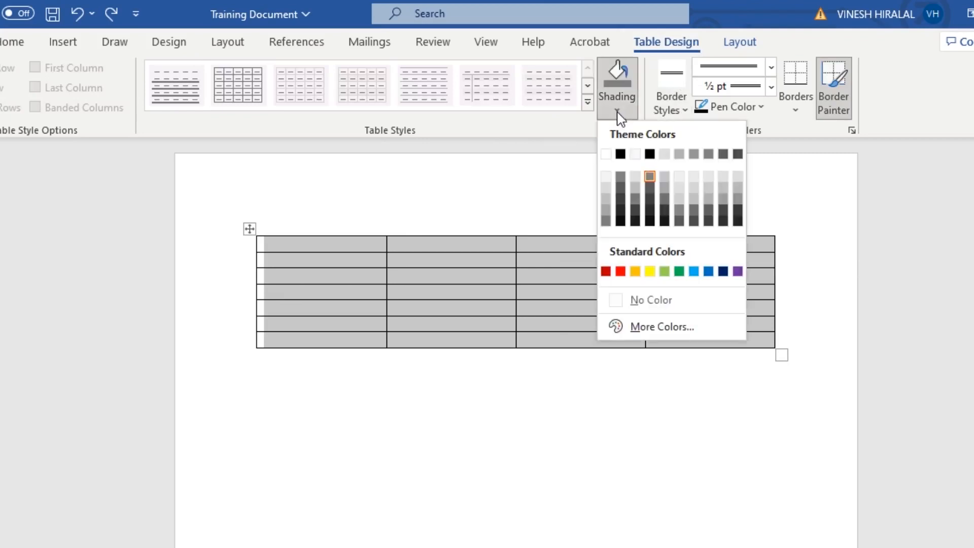
{"action": "left_click", "coordinate": [680, 178]}
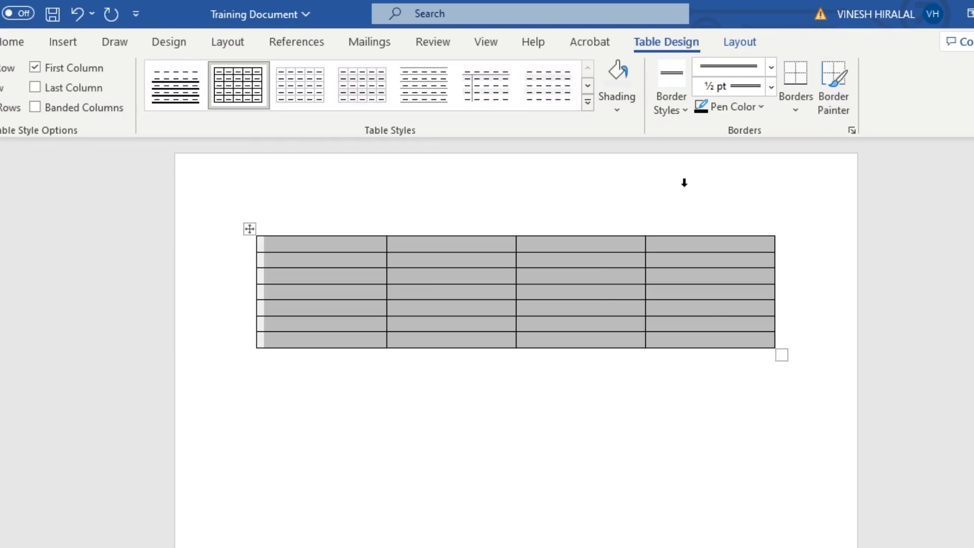
{"action": "key", "text": "ctrl+z"}
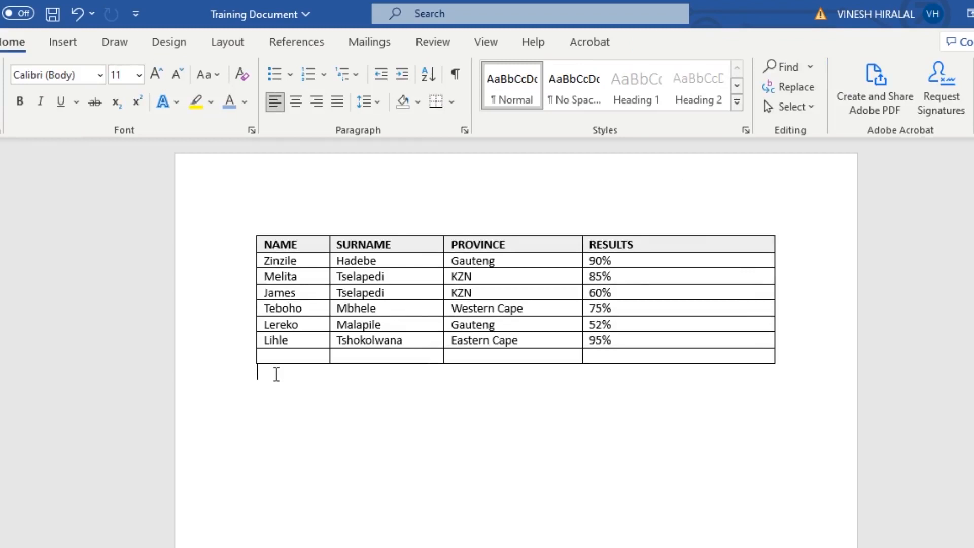
Step: Merge all cells of the empty last row of the table into one
{"action": "left_click_drag", "start_coordinate": [309, 355], "coordinate": [601, 355]}
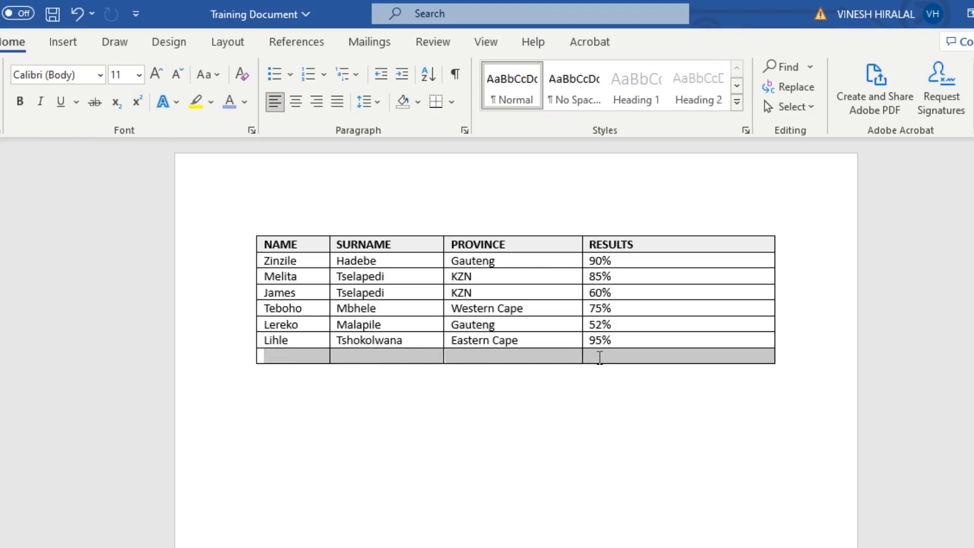
{"action": "right_click", "coordinate": [599, 357]}
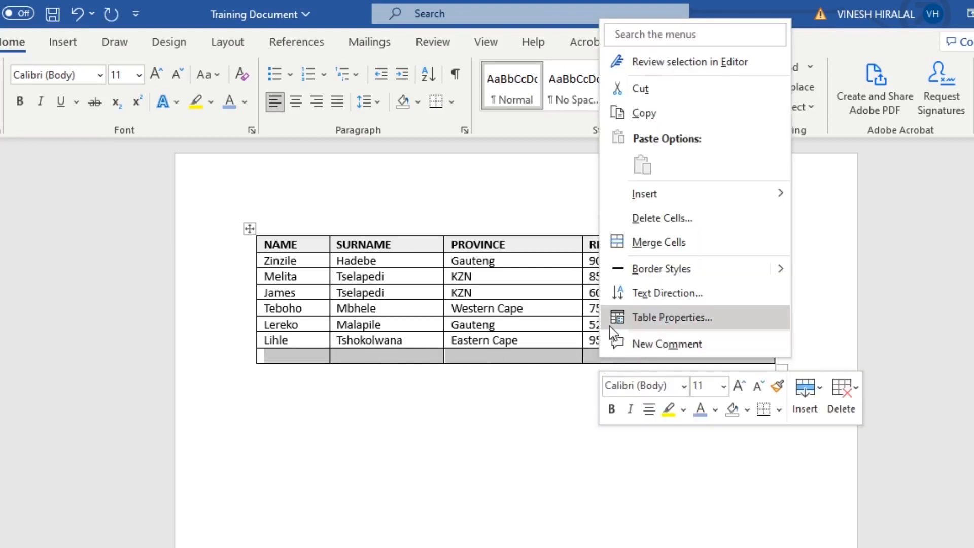
{"action": "left_click", "coordinate": [634, 249]}
{"action": "left_click", "coordinate": [794, 357]}
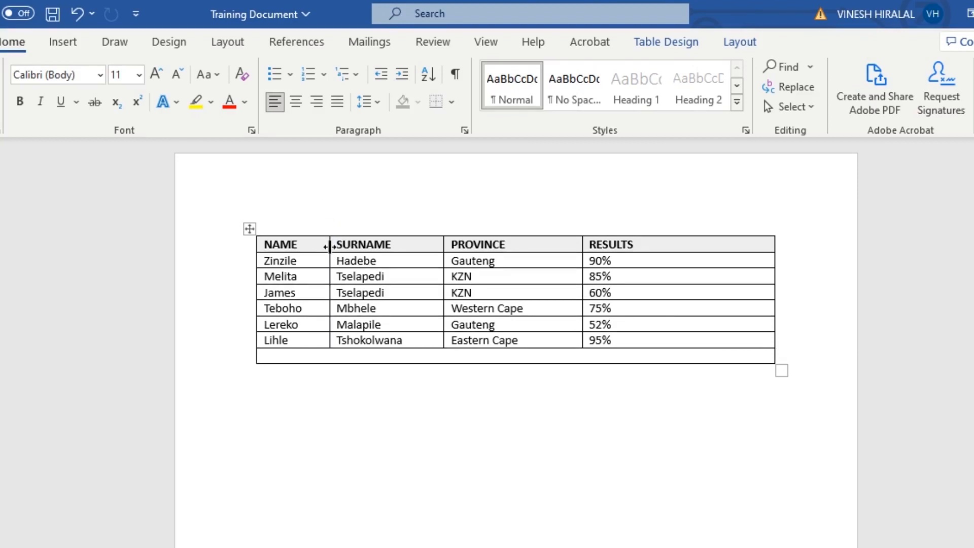
Step: Move the column borders rightward to widen the NAME, SURNAME and PROVINCE columns
{"action": "left_click_drag", "start_coordinate": [330, 247], "coordinate": [361, 249]}
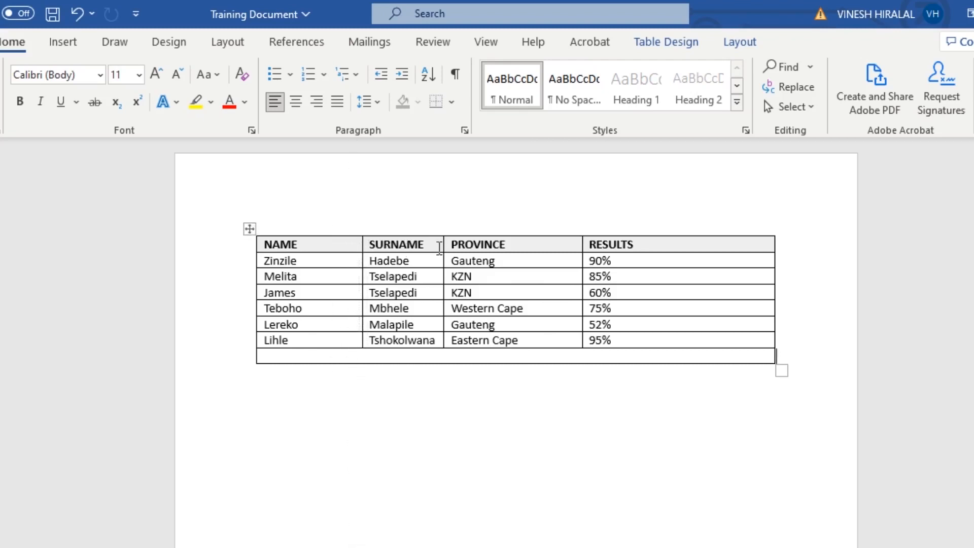
{"action": "left_click_drag", "start_coordinate": [443, 246], "coordinate": [460, 244]}
{"action": "left_click_drag", "start_coordinate": [583, 245], "coordinate": [599, 245]}
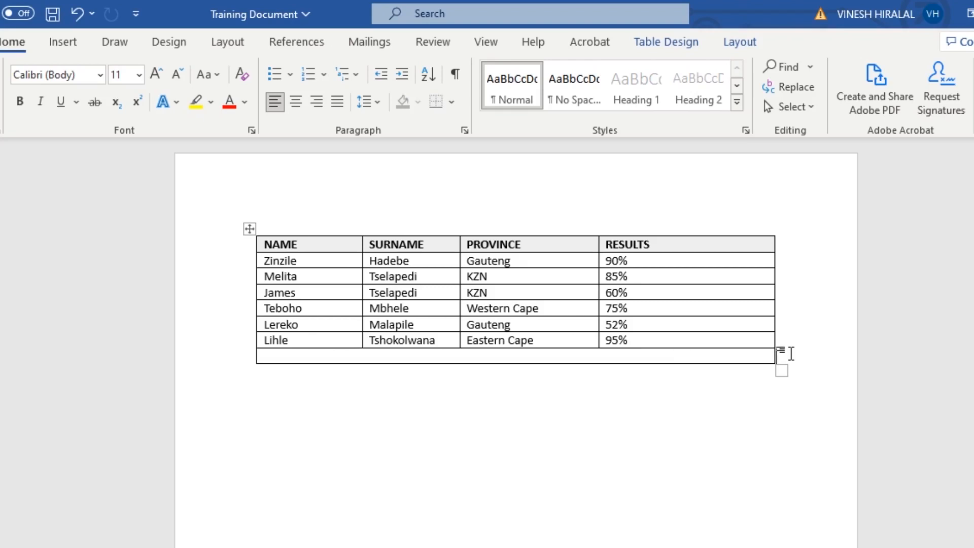
Step: Center the text of the header row
{"action": "left_click_drag", "start_coordinate": [652, 246], "coordinate": [335, 244]}
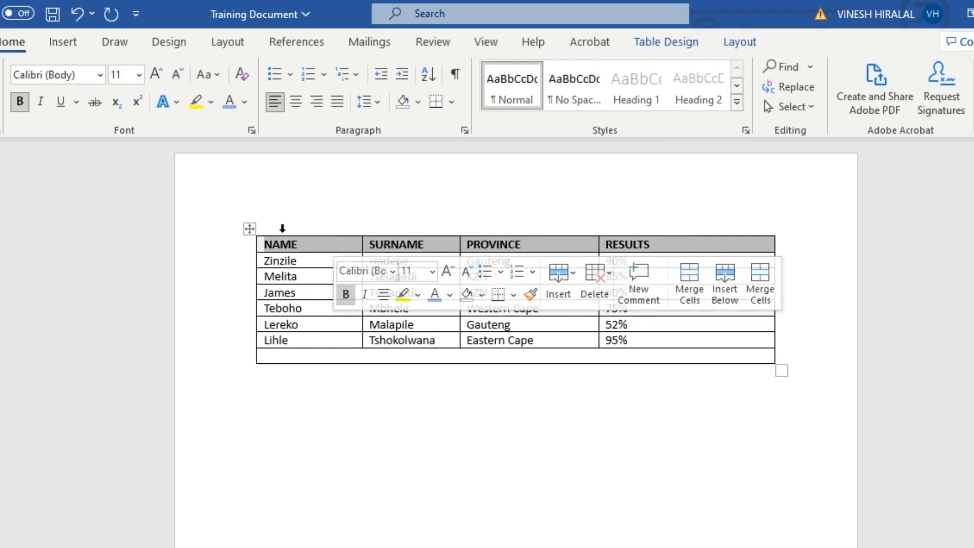
{"action": "left_click", "coordinate": [303, 116]}
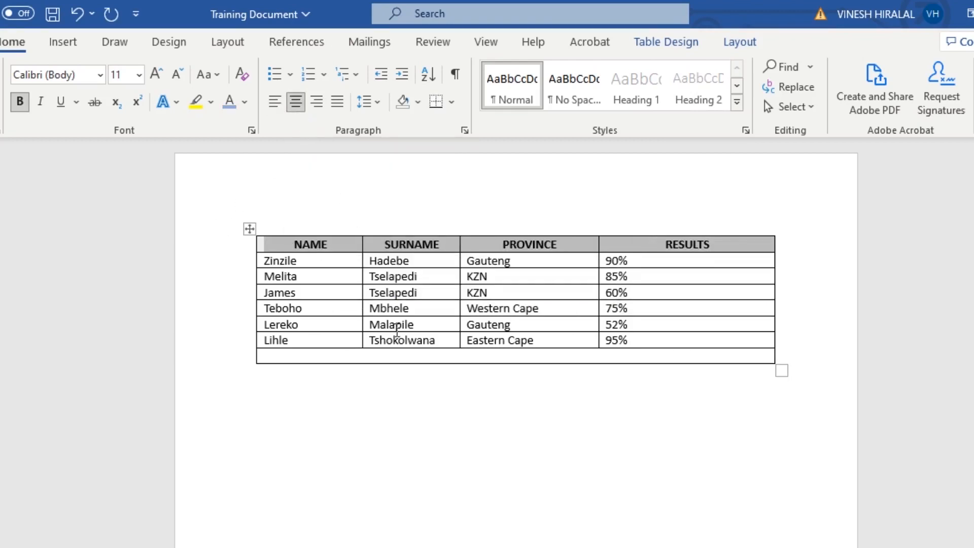
{"action": "left_click", "coordinate": [453, 429]}
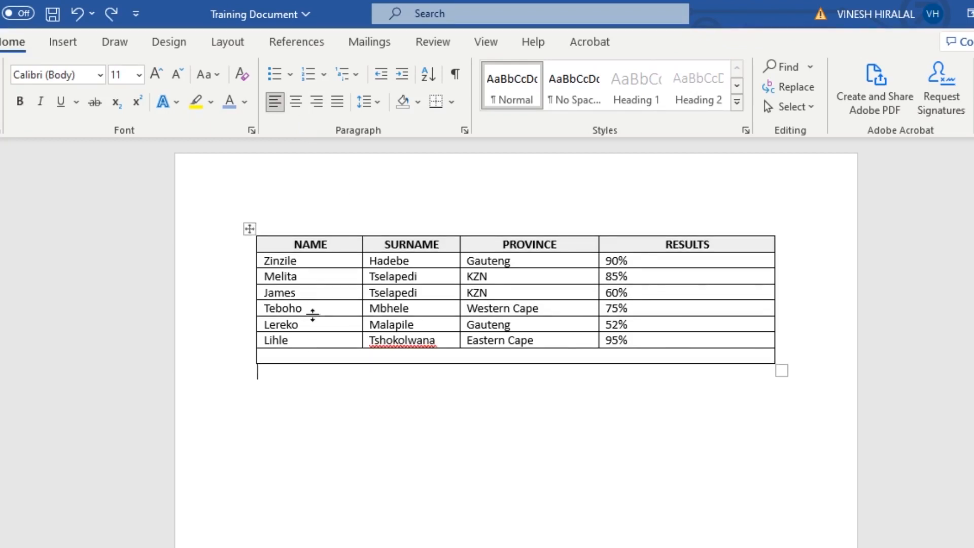
Step: Make the names in the first column bold and underlined
{"action": "left_click_drag", "start_coordinate": [267, 262], "coordinate": [311, 340]}
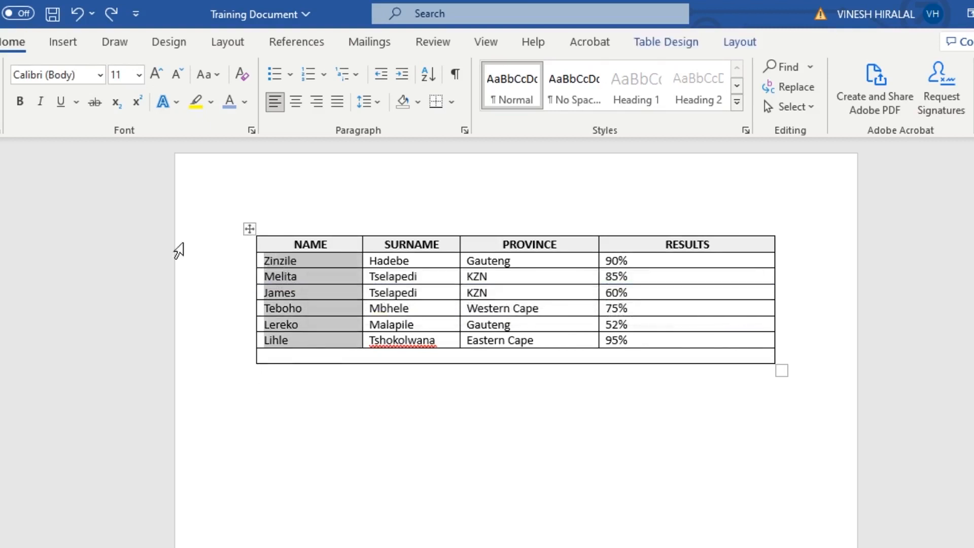
{"action": "left_click", "coordinate": [27, 105]}
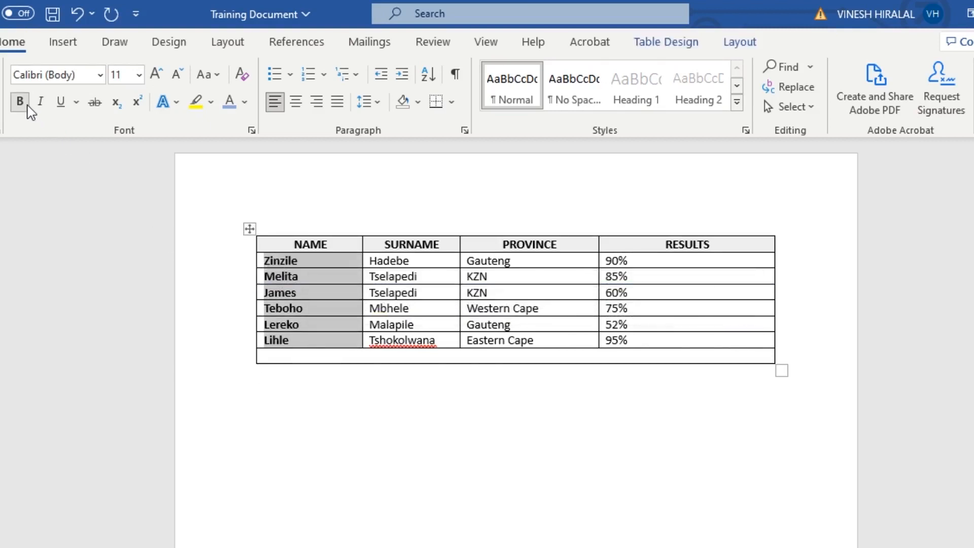
{"action": "left_click", "coordinate": [70, 110]}
Step: Set the font size of the selected names to 12
{"action": "left_click", "coordinate": [139, 76]}
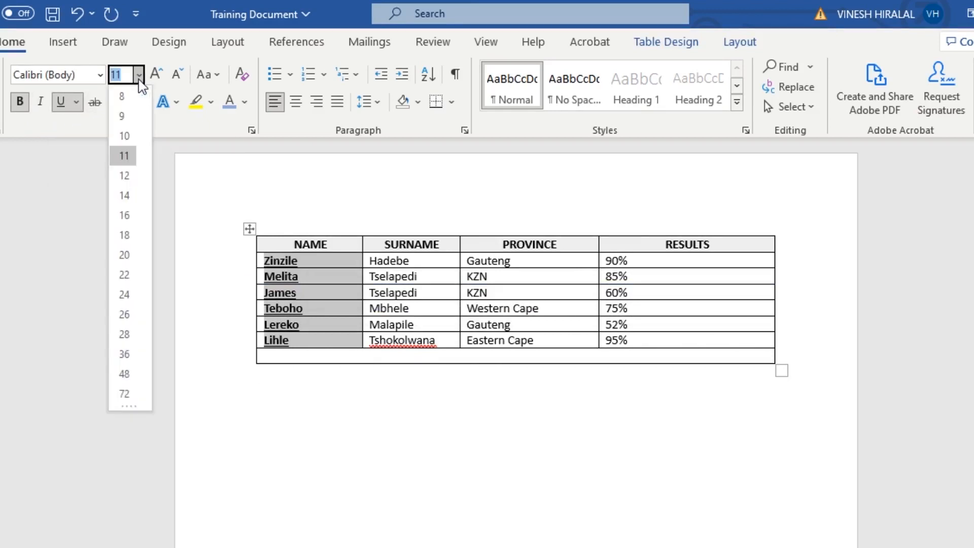
{"action": "left_click", "coordinate": [124, 175]}
{"action": "left_click", "coordinate": [289, 386]}
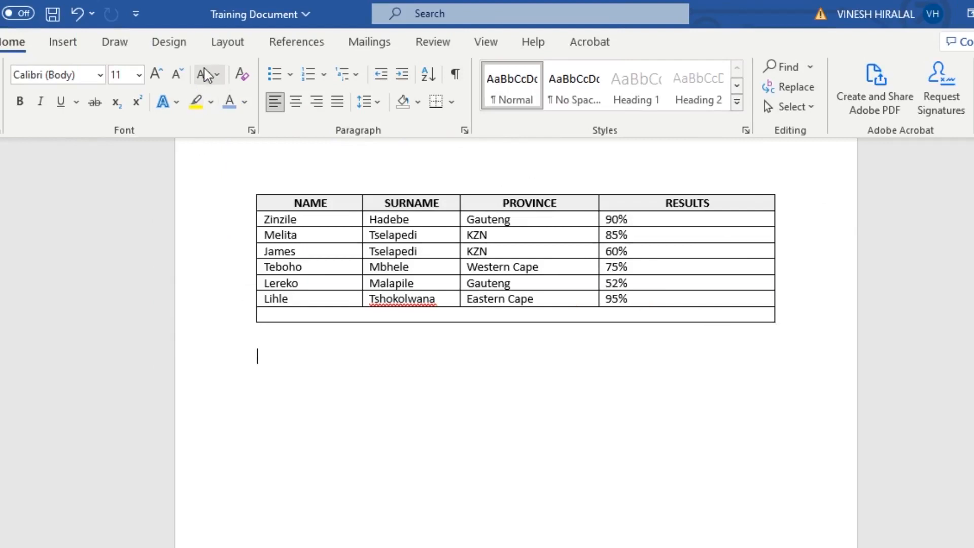
{"action": "left_click", "coordinate": [227, 46]}
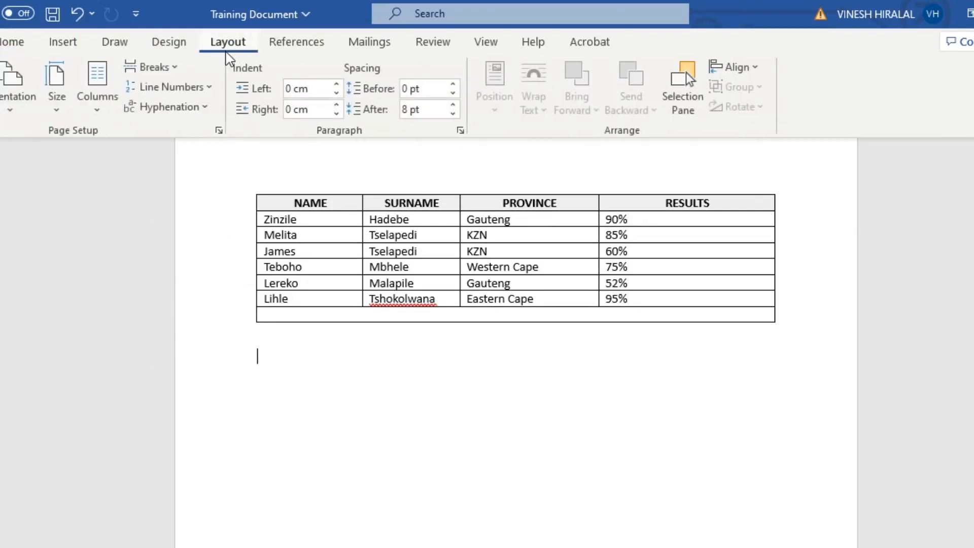
{"action": "left_click", "coordinate": [99, 118]}
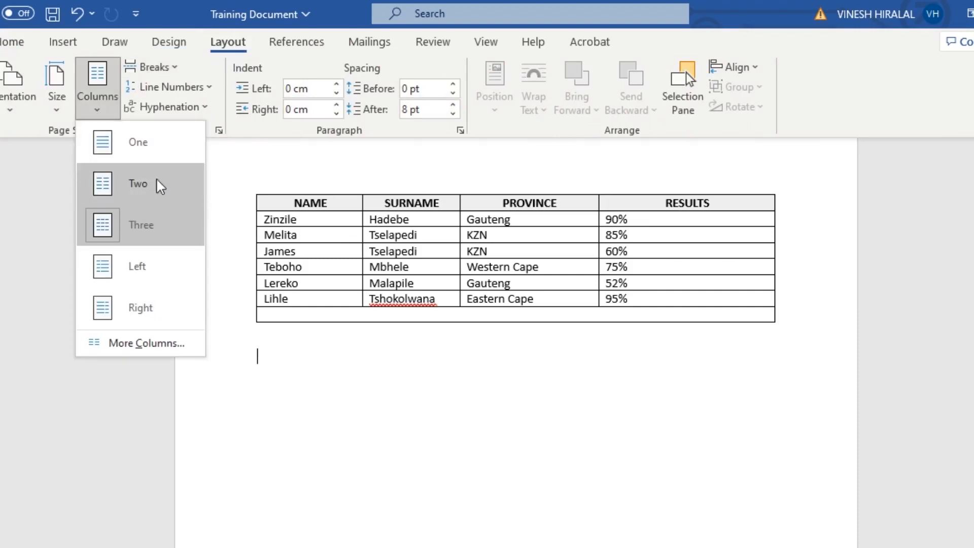
{"action": "key", "text": "Escape"}
Step: Select the table and apply the Left two-column preset with a line between columns
{"action": "left_click_drag", "start_coordinate": [265, 203], "coordinate": [690, 310]}
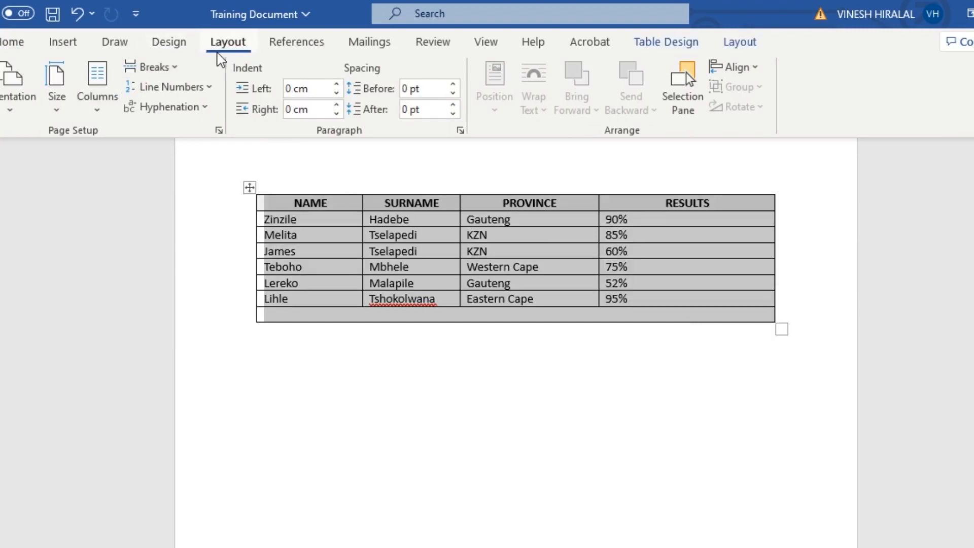
{"action": "left_click", "coordinate": [108, 122]}
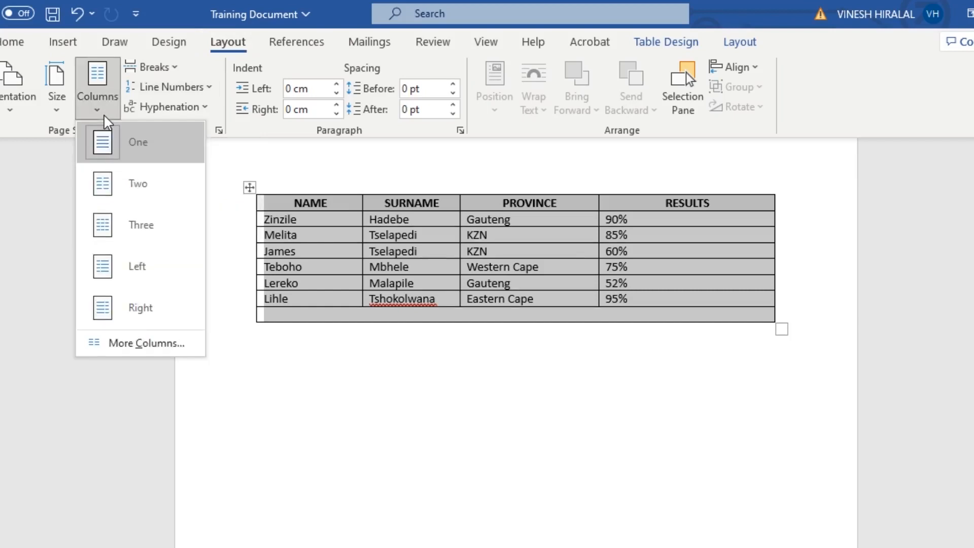
{"action": "left_click", "coordinate": [159, 350]}
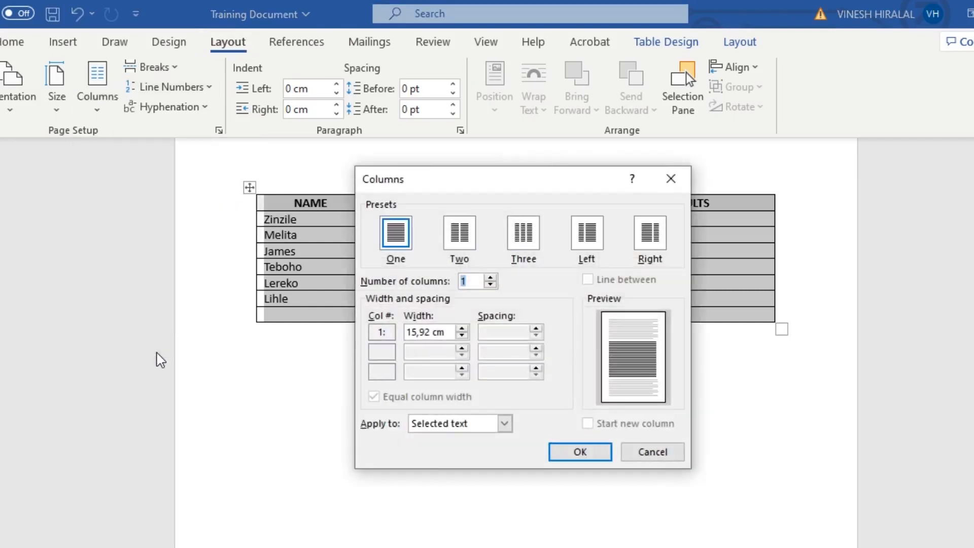
{"action": "left_click", "coordinate": [600, 240]}
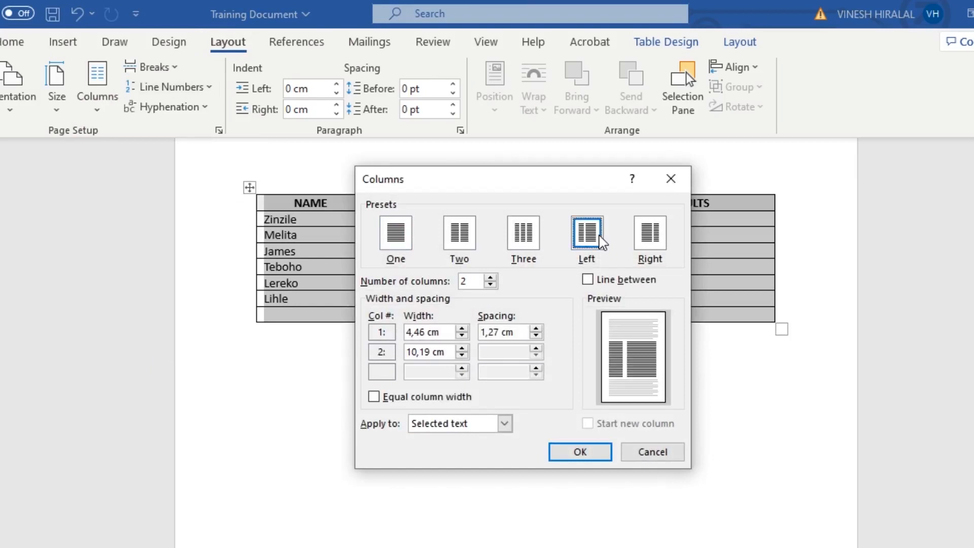
{"action": "left_click", "coordinate": [607, 283]}
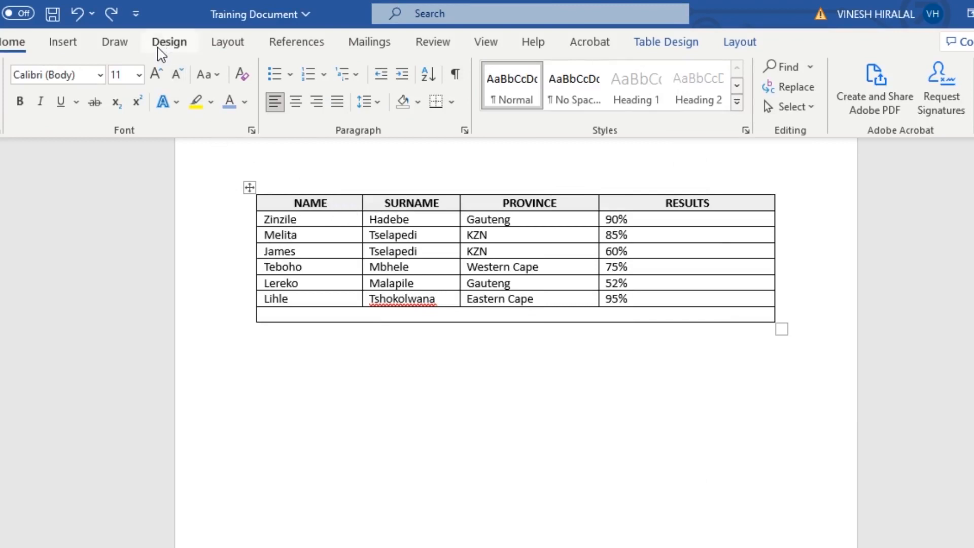
{"action": "left_click", "coordinate": [218, 53]}
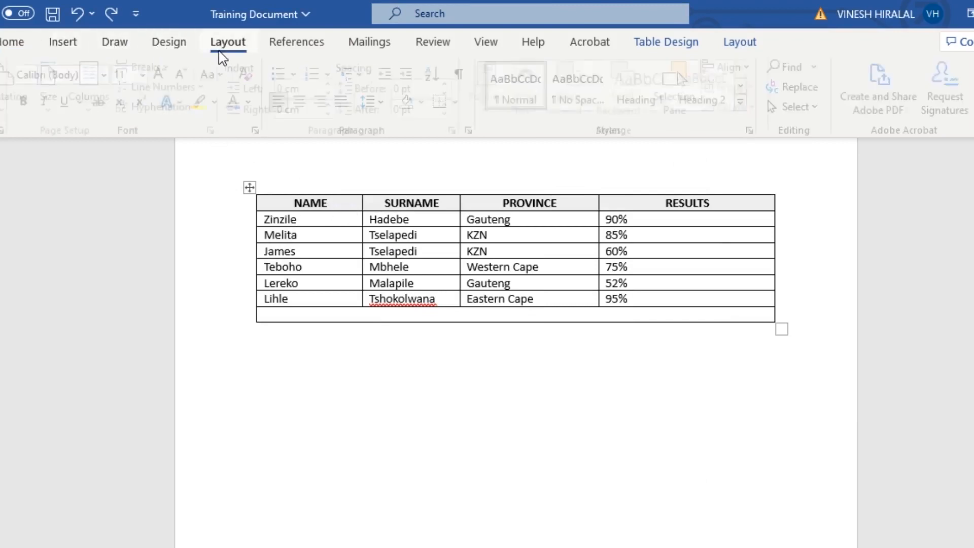
Step: Try to merge the name cells of the first column into a single cell
{"action": "left_click_drag", "start_coordinate": [333, 218], "coordinate": [348, 307]}
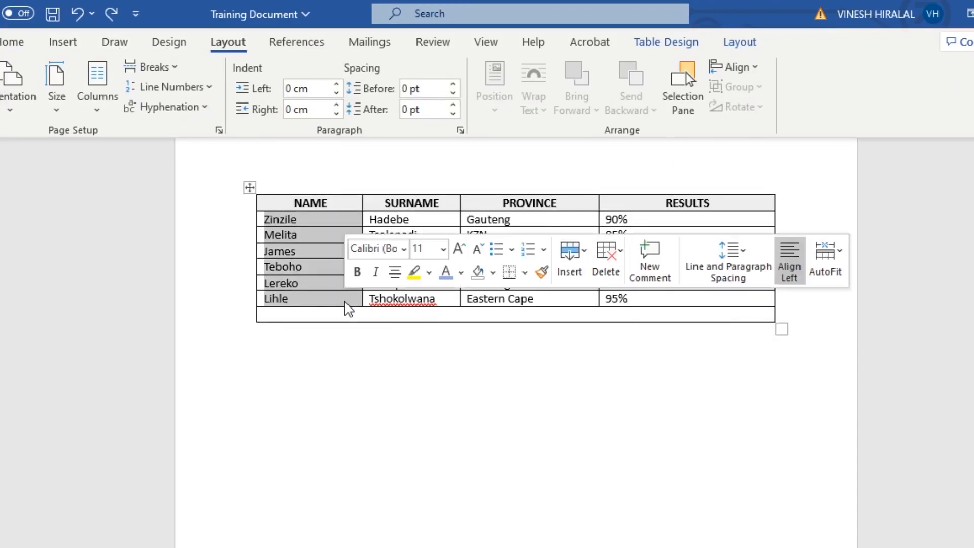
{"action": "right_click", "coordinate": [346, 304]}
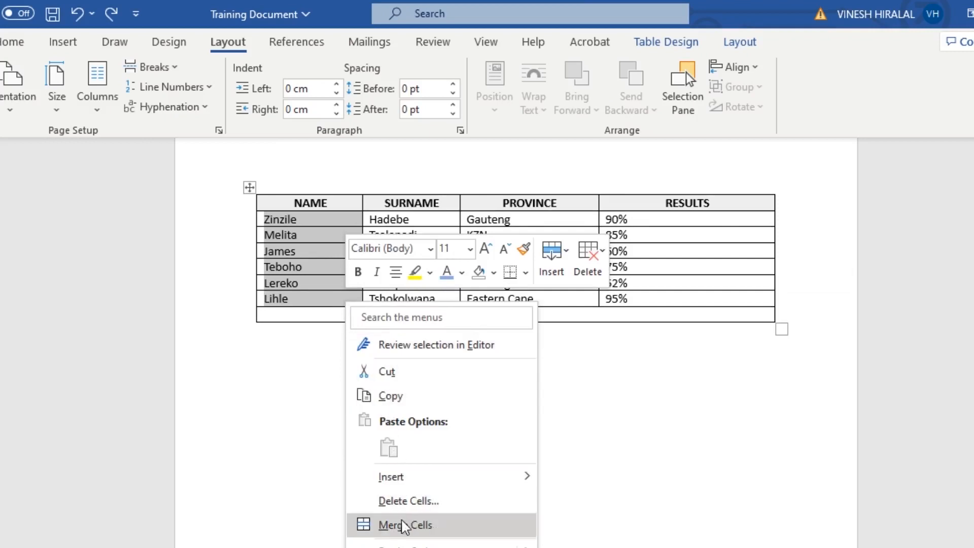
{"action": "left_click", "coordinate": [412, 547]}
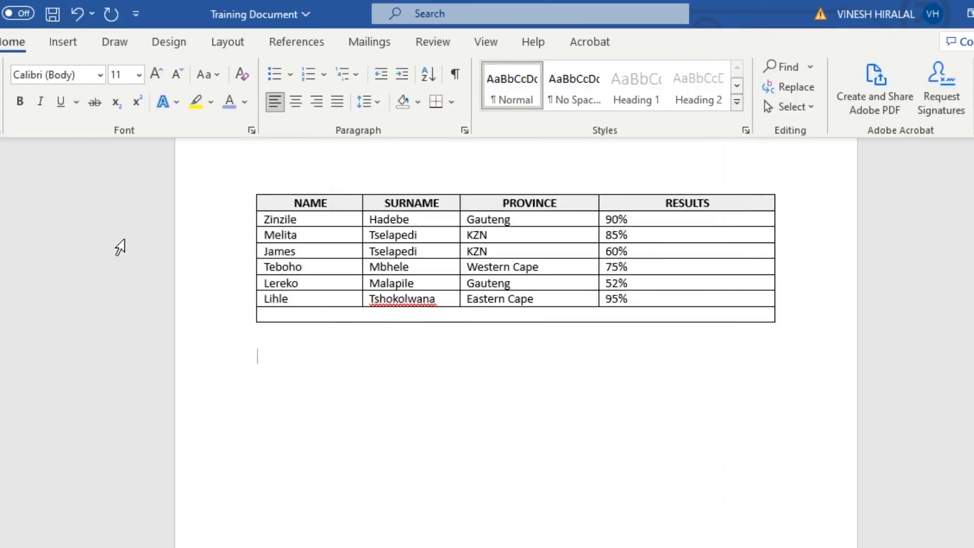
Step: Insert a Next Page section break below the table and add three empty paragraphs on the new page
{"action": "left_click", "coordinate": [228, 42]}
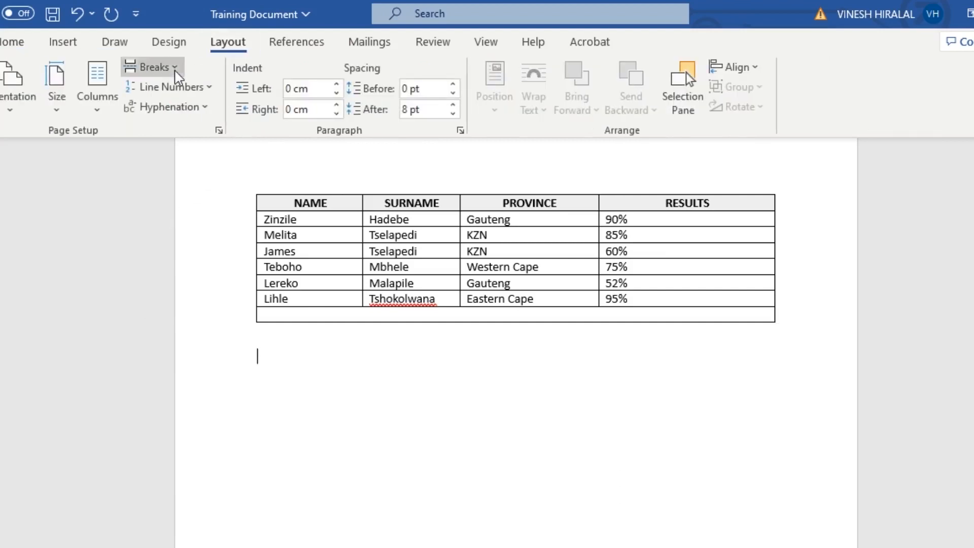
{"action": "left_click", "coordinate": [176, 74]}
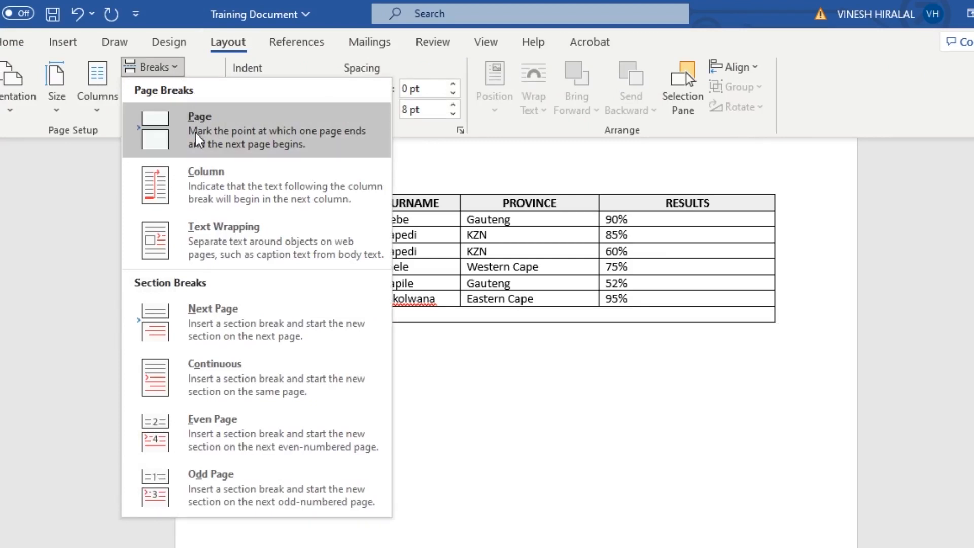
{"action": "left_click", "coordinate": [247, 336]}
{"action": "key", "text": "Return"}
{"action": "key", "text": "Return"}
{"action": "key", "text": "Return"}
{"action": "key", "text": "Return"}
{"action": "key", "text": "Return"}
{"action": "key", "text": "Return"}
{"action": "key", "text": "Return"}
{"action": "key", "text": "Return"}
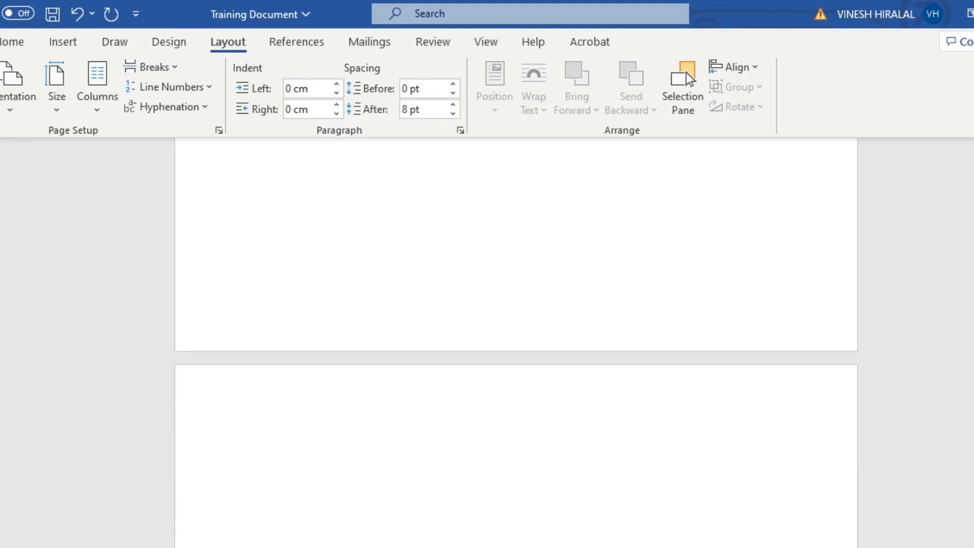